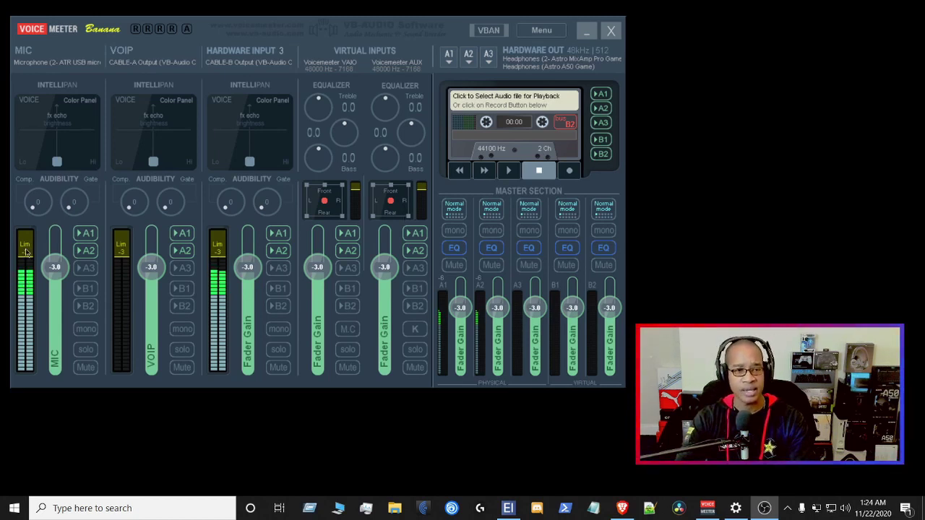
Open the VOIP input's limit value and the virtual input's -3.0 value, leaving both unchanged
double_click(127, 242)
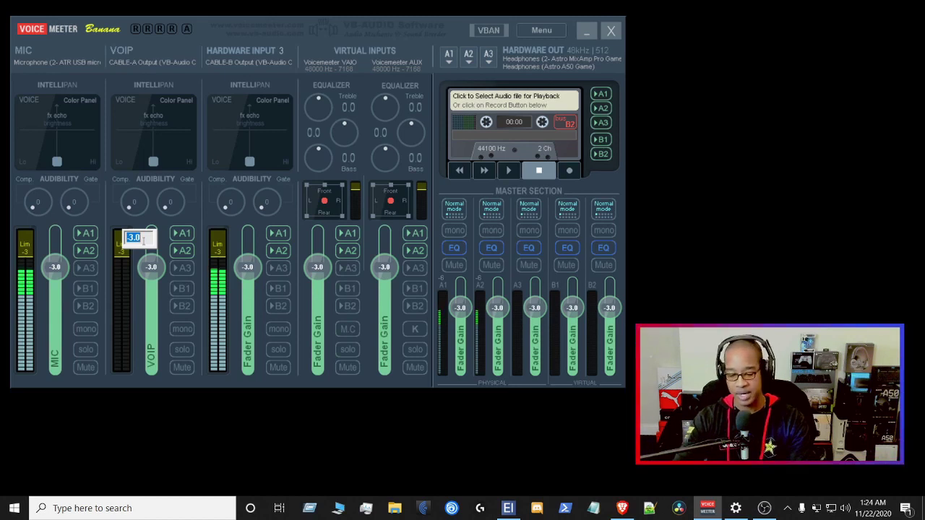
key(Return)
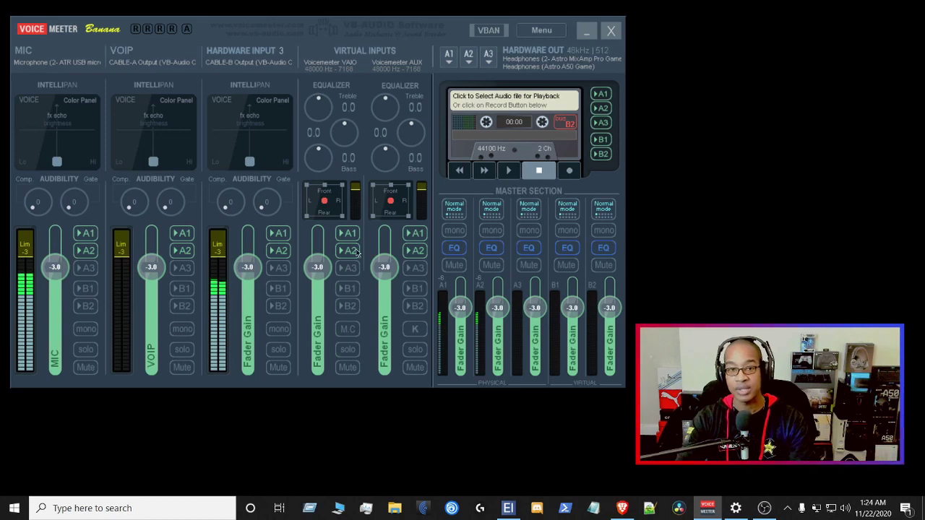
double_click(360, 185)
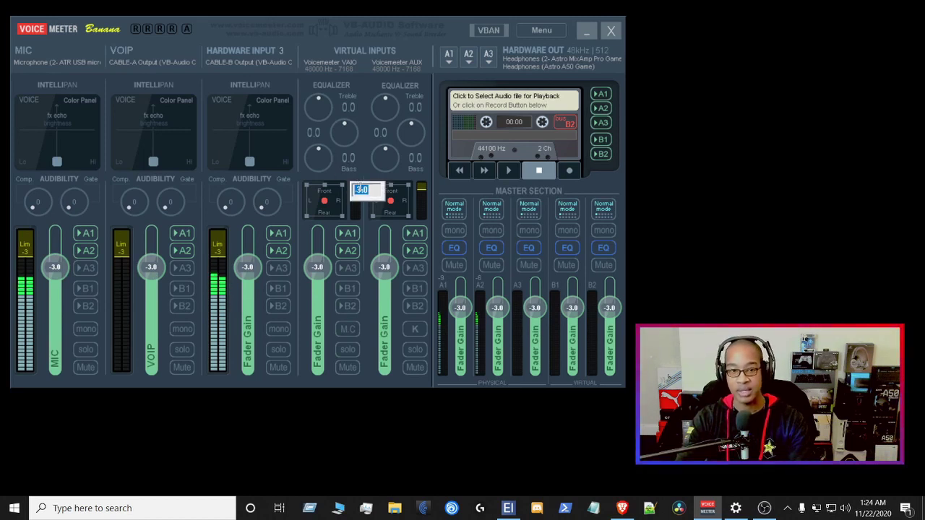
click(370, 197)
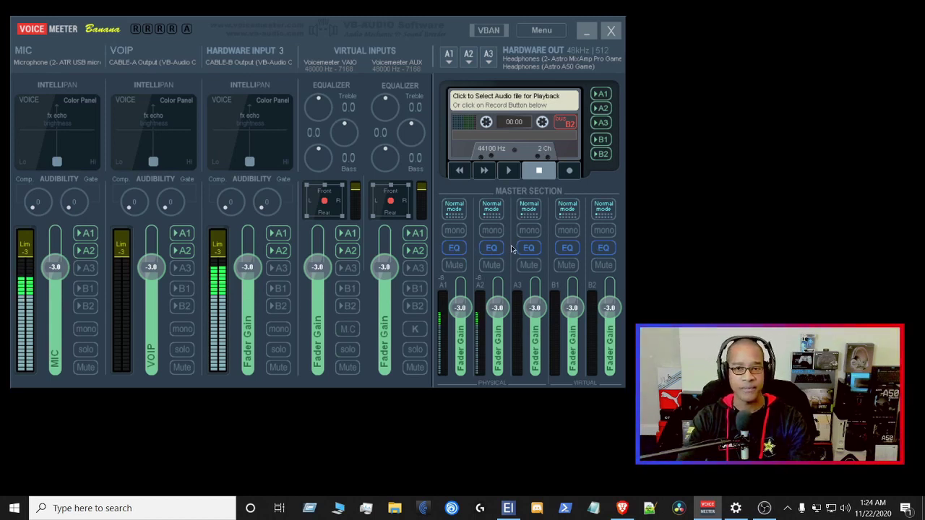
Open the bus A1 equalizer, move it over the mixer to view its curve, then close it
click(452, 250)
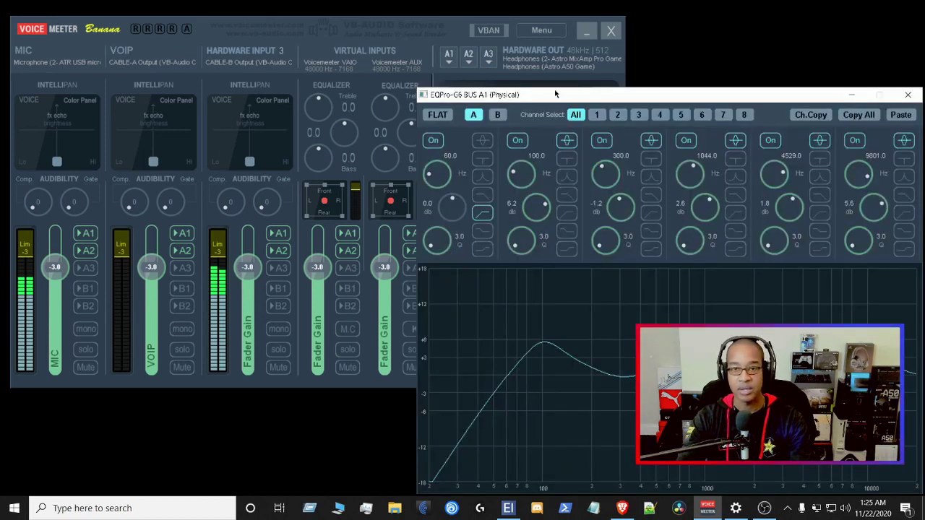
drag(556, 94, 348, 65)
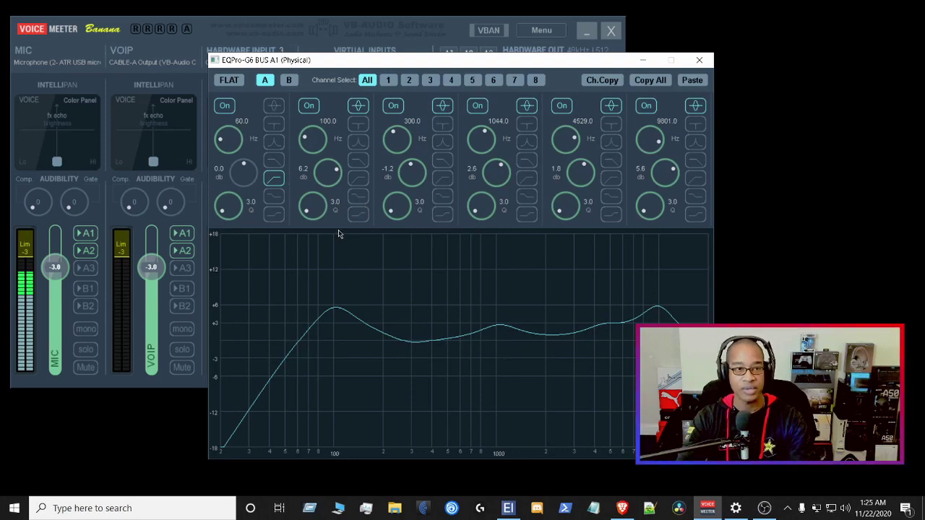
click(698, 62)
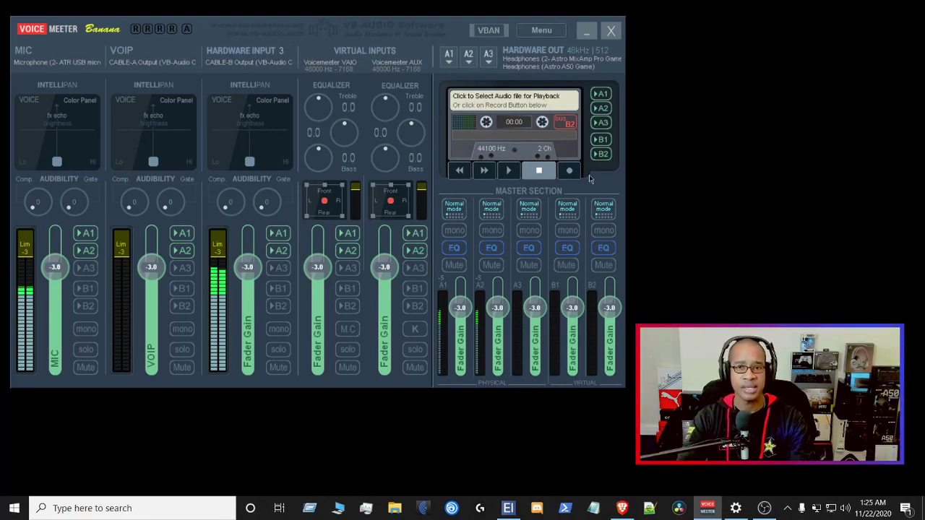
right_click(470, 123)
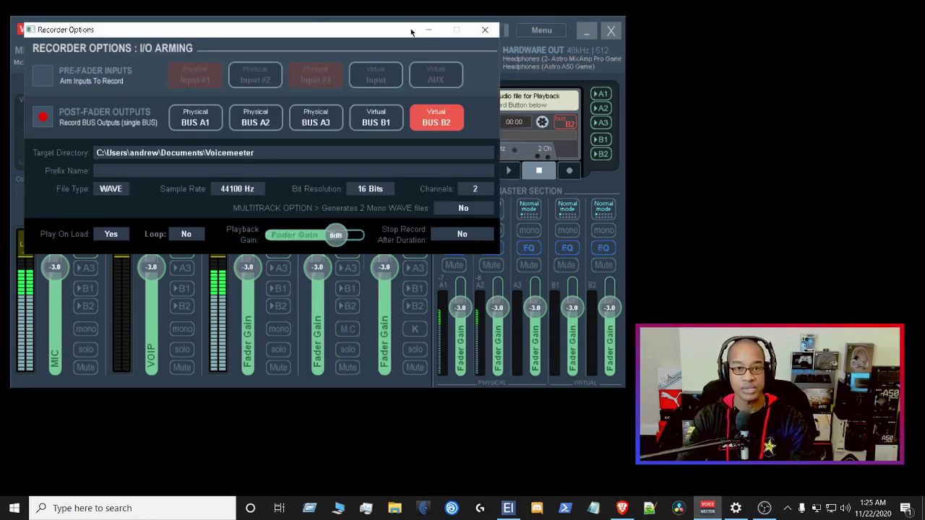
drag(375, 33, 474, 91)
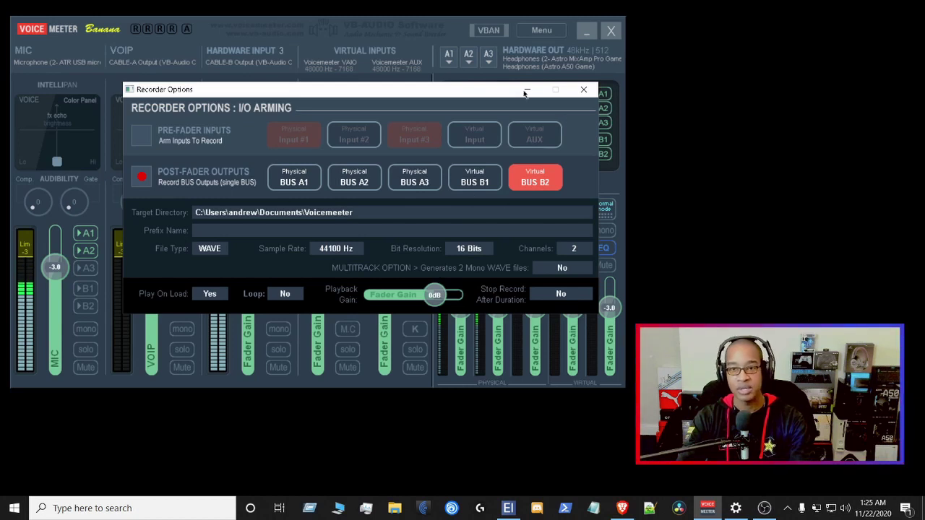
drag(479, 92, 658, 87)
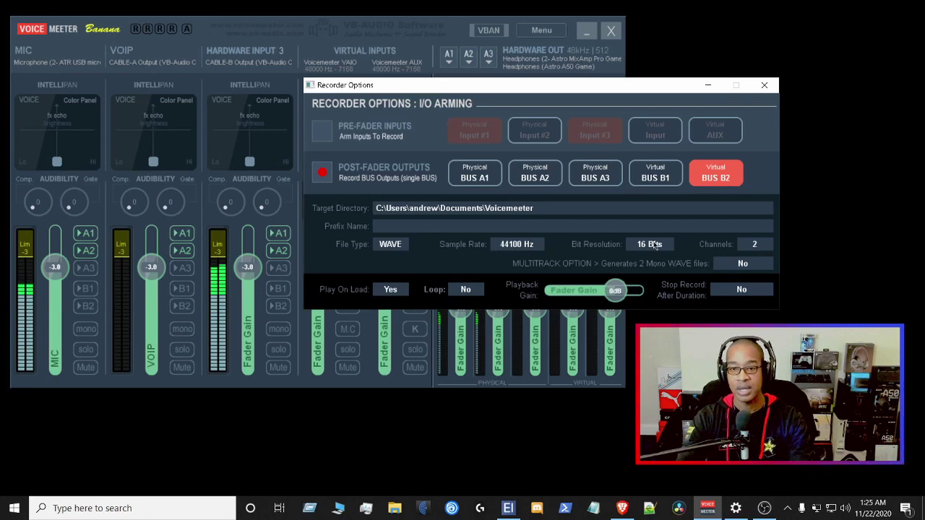
click(765, 88)
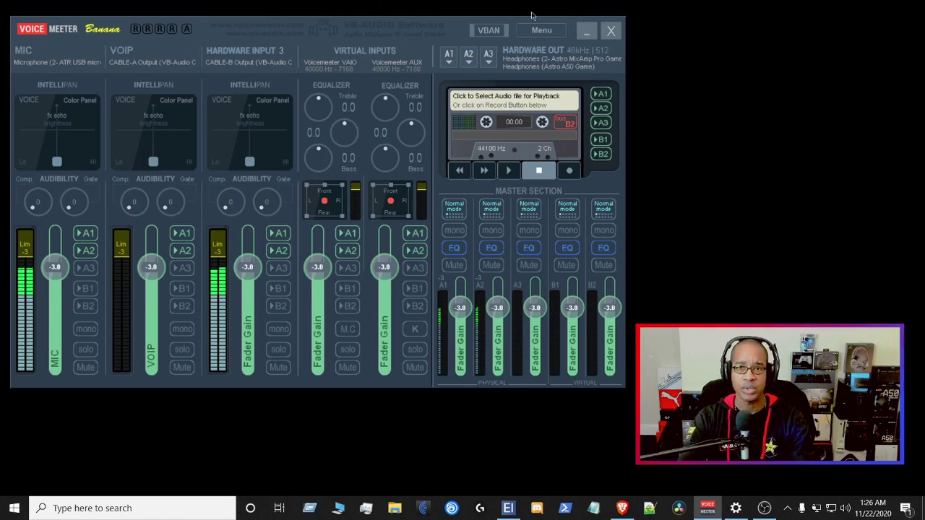
click(543, 33)
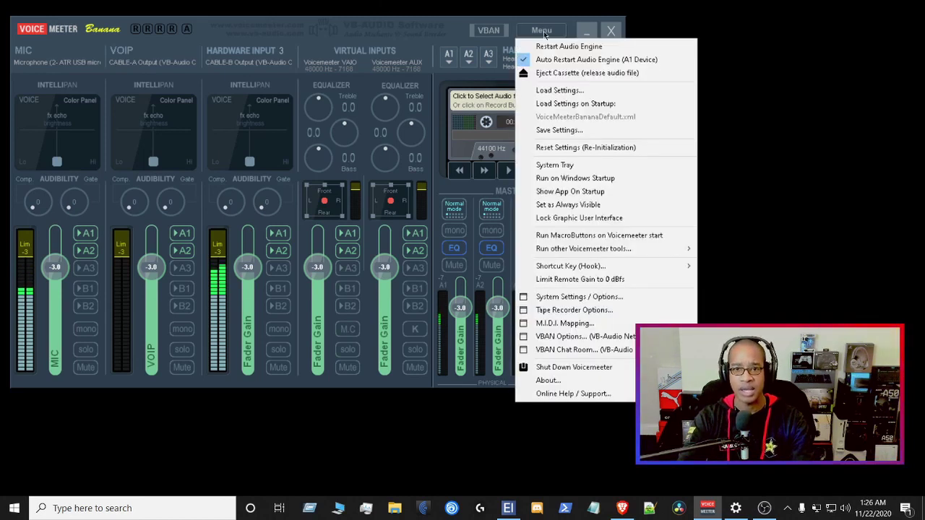
click(578, 131)
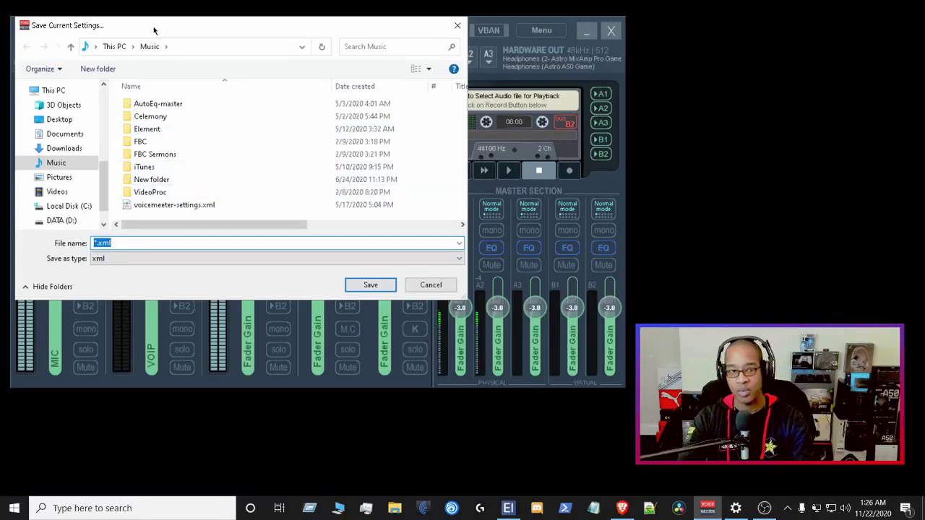
click(420, 285)
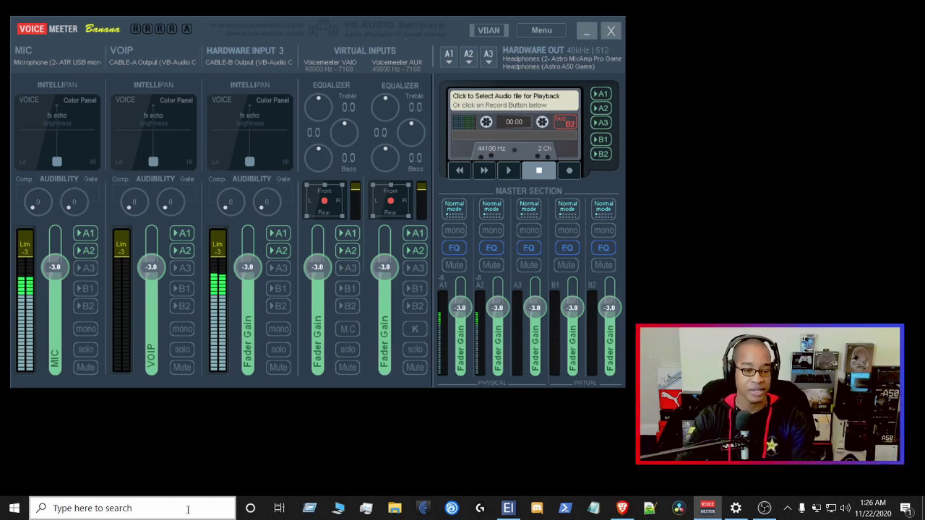
Search 'win' to open the Windows Update page, then search 'geek' to launch Geek Uninstaller
click(187, 510)
text(win)
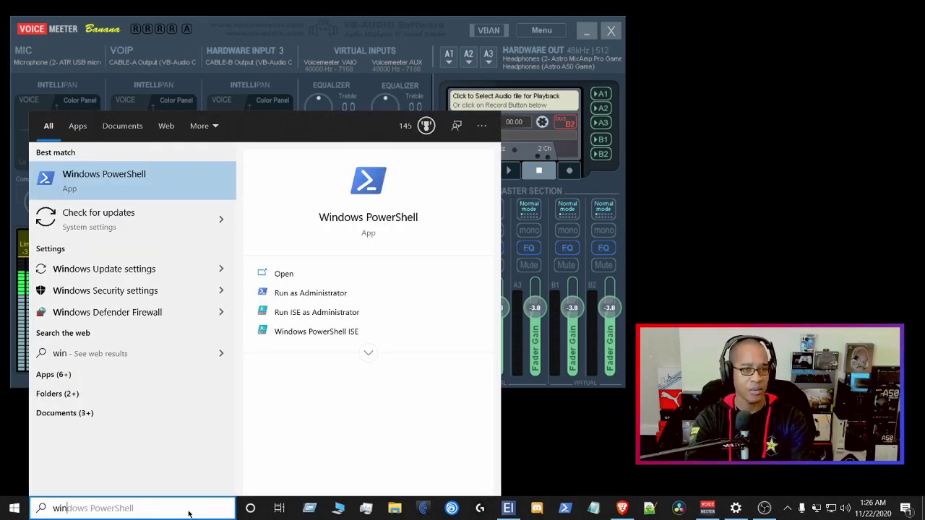
click(130, 218)
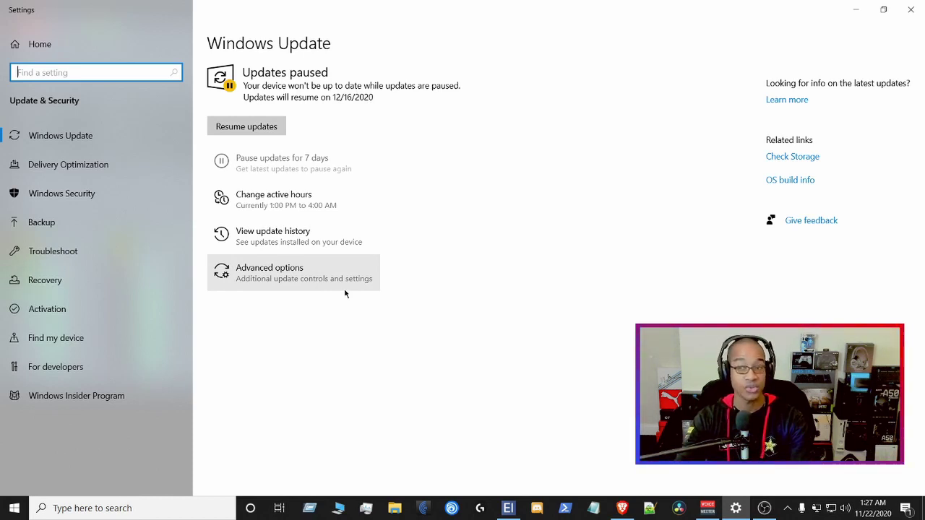
click(146, 508)
text(geek)
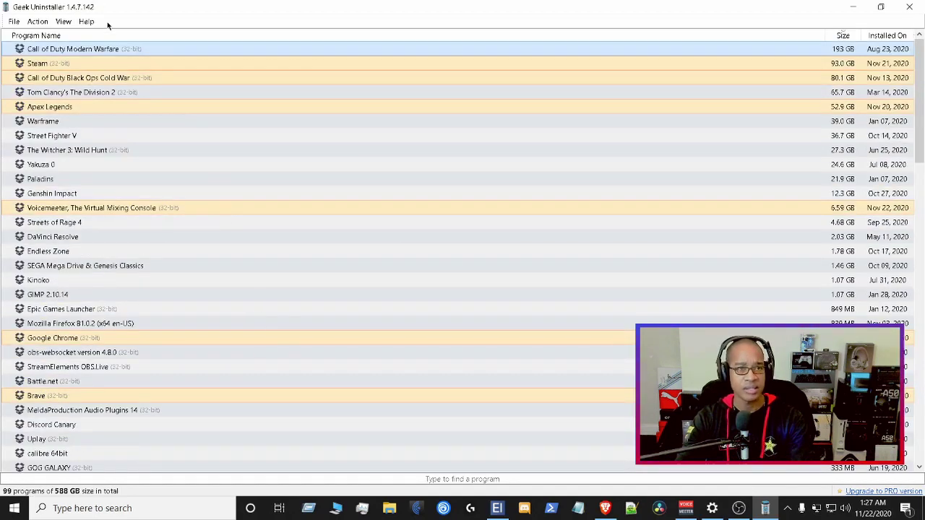
Sort Geek Uninstaller's 99 installed programs by name and scroll through the list
click(92, 38)
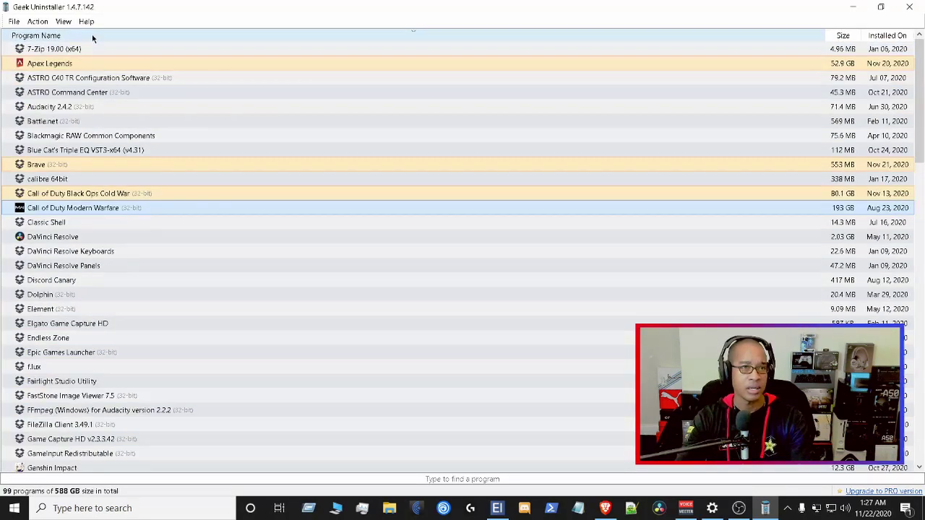
scroll(144, 116, down, 12)
scroll(147, 117, down, 13)
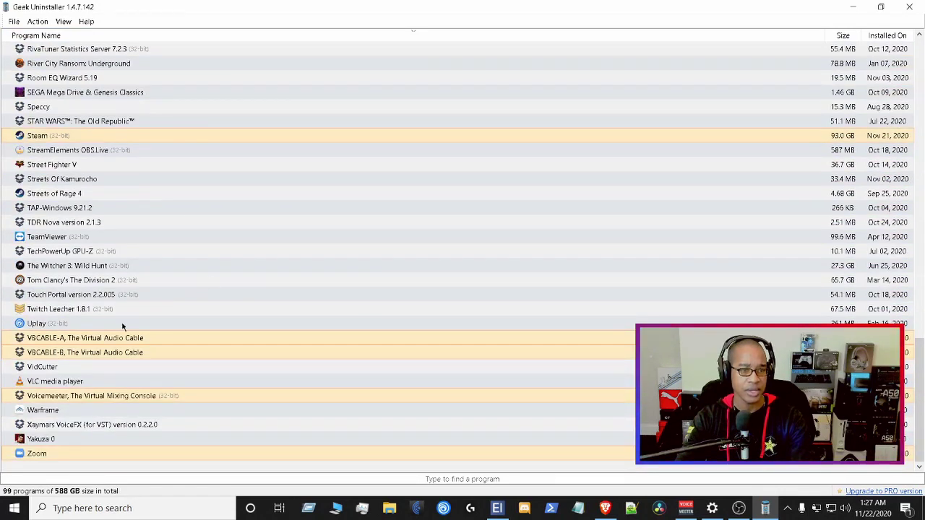
scroll(191, 298, up, 11)
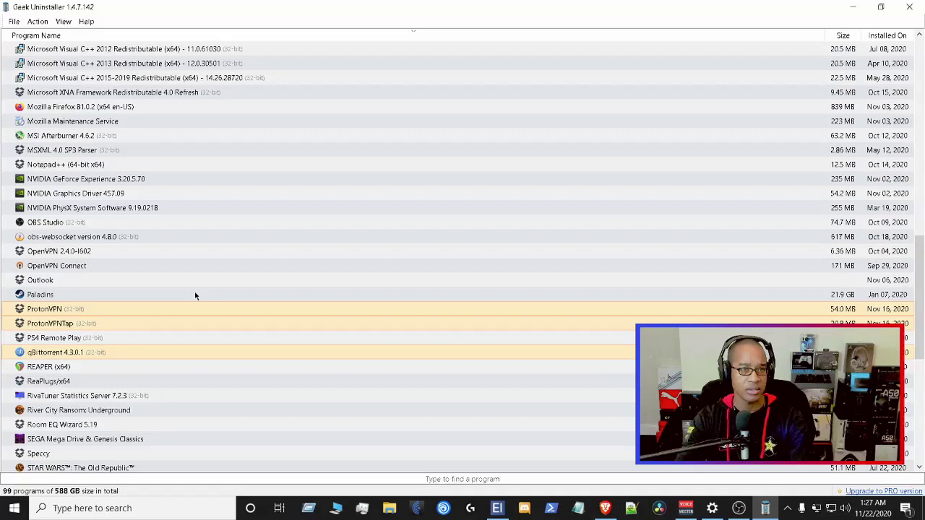
scroll(195, 295, up, 1)
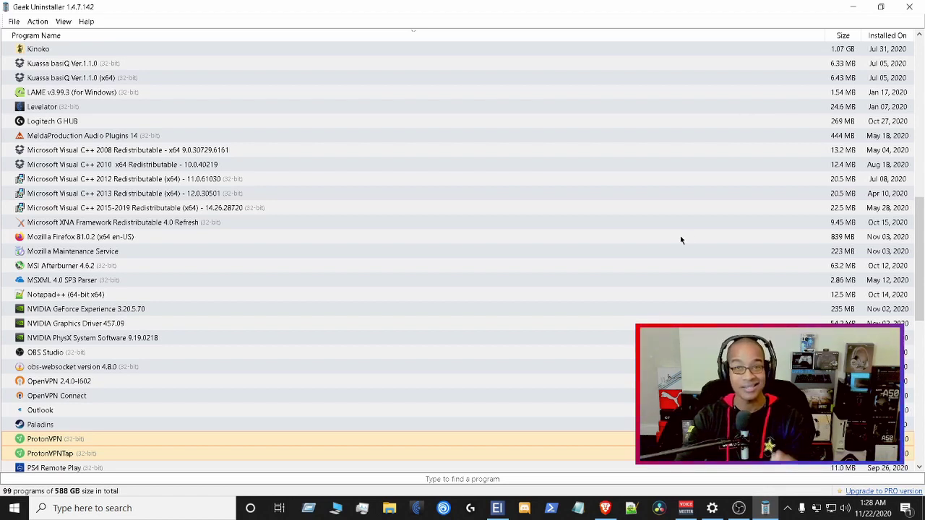
Minimize Geek Uninstaller and Settings, then open Menu > Load Settings... and cancel it
click(852, 7)
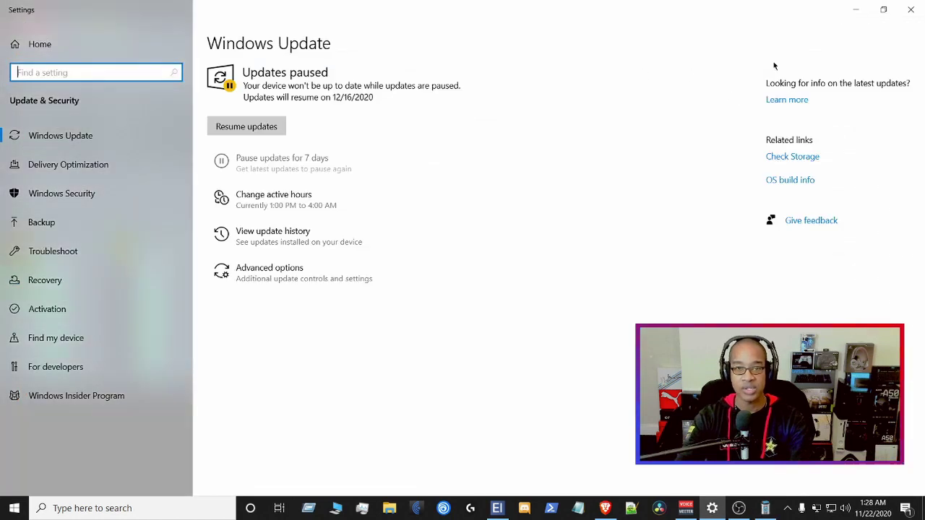
click(851, 7)
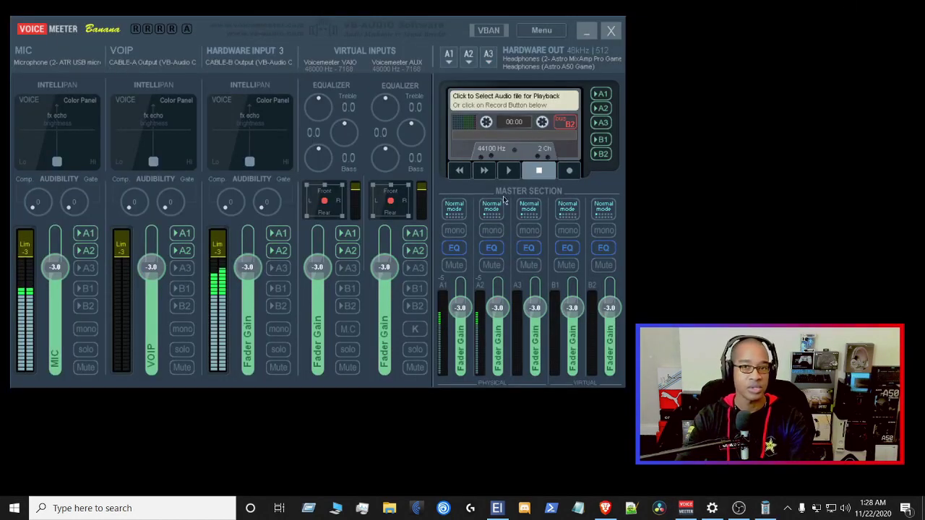
click(541, 30)
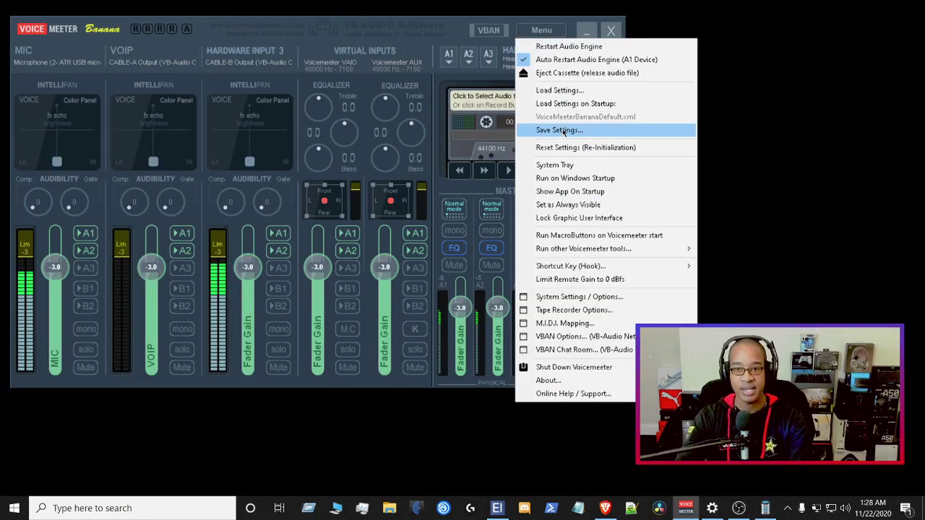
click(725, 210)
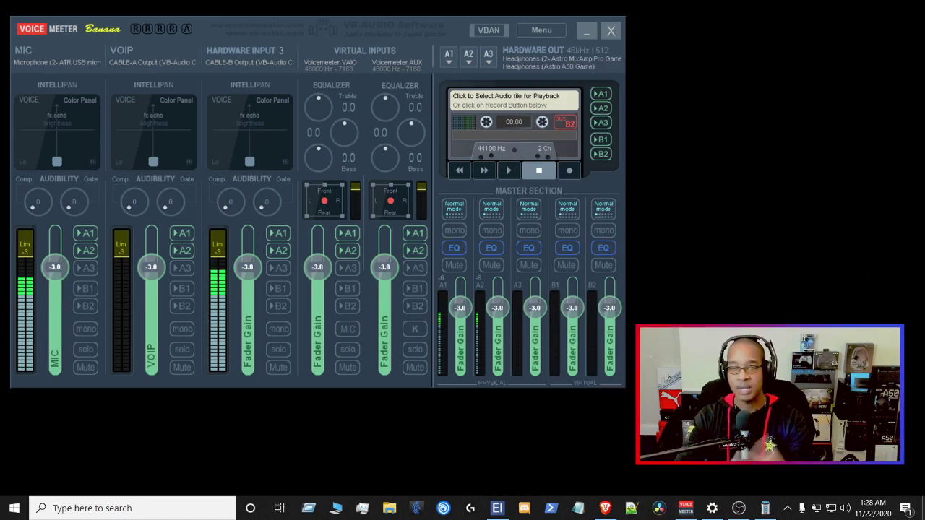
click(537, 31)
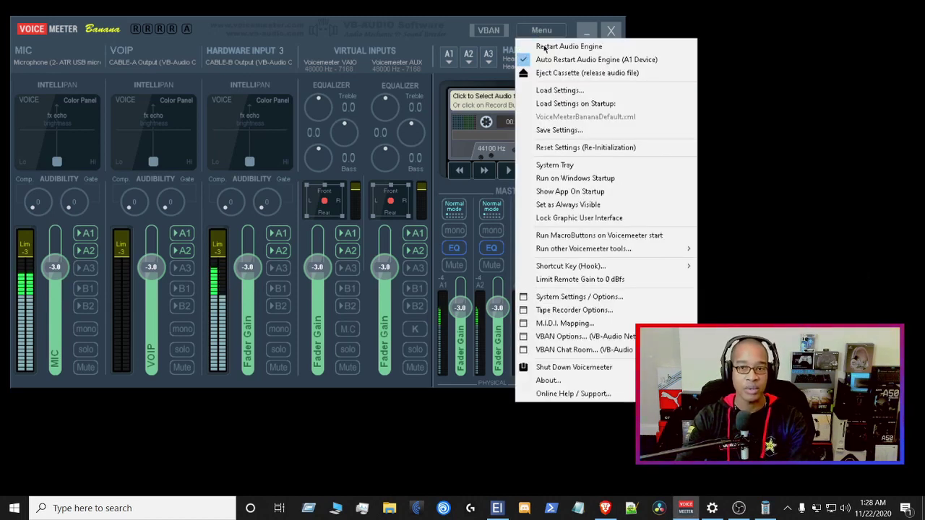
click(559, 91)
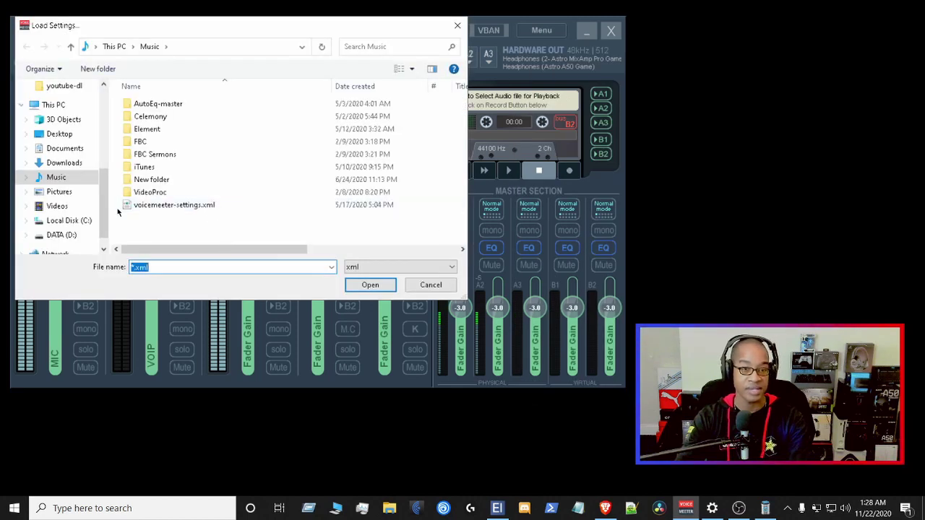
click(434, 286)
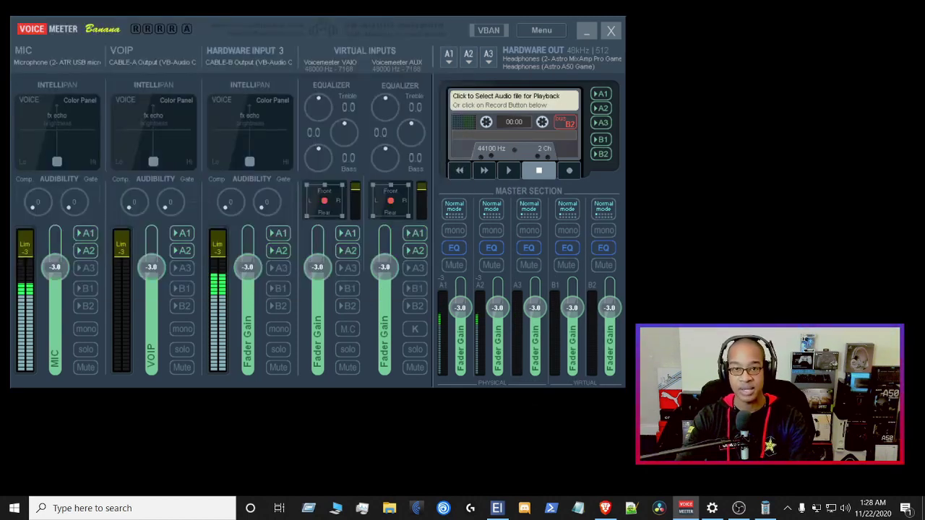